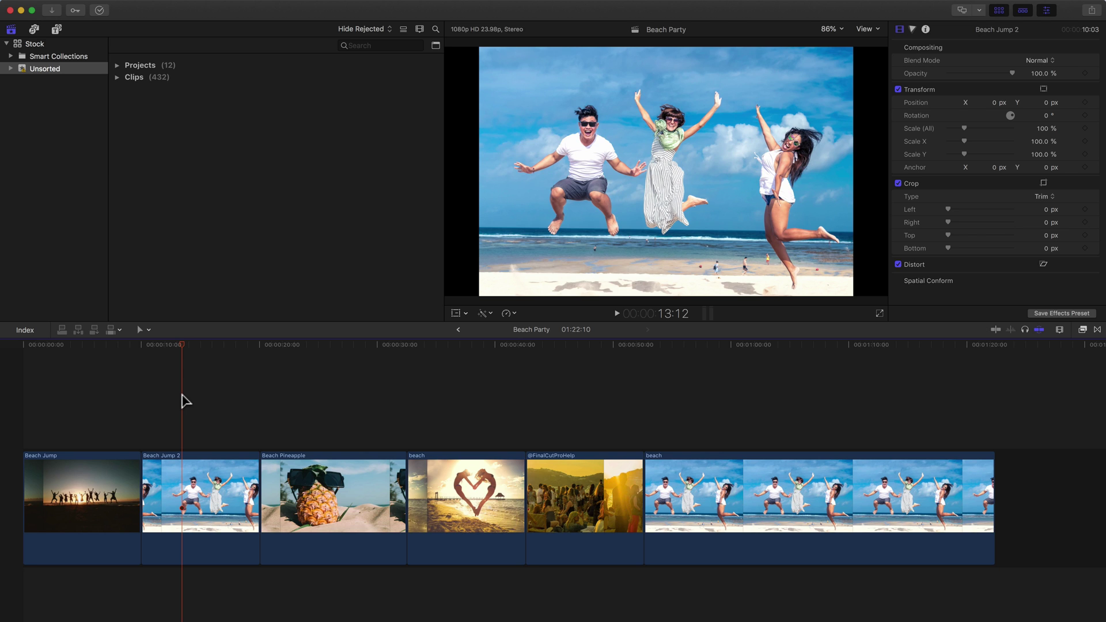
Choose the Position tool from the timeline Tools pop-up menu
click(149, 330)
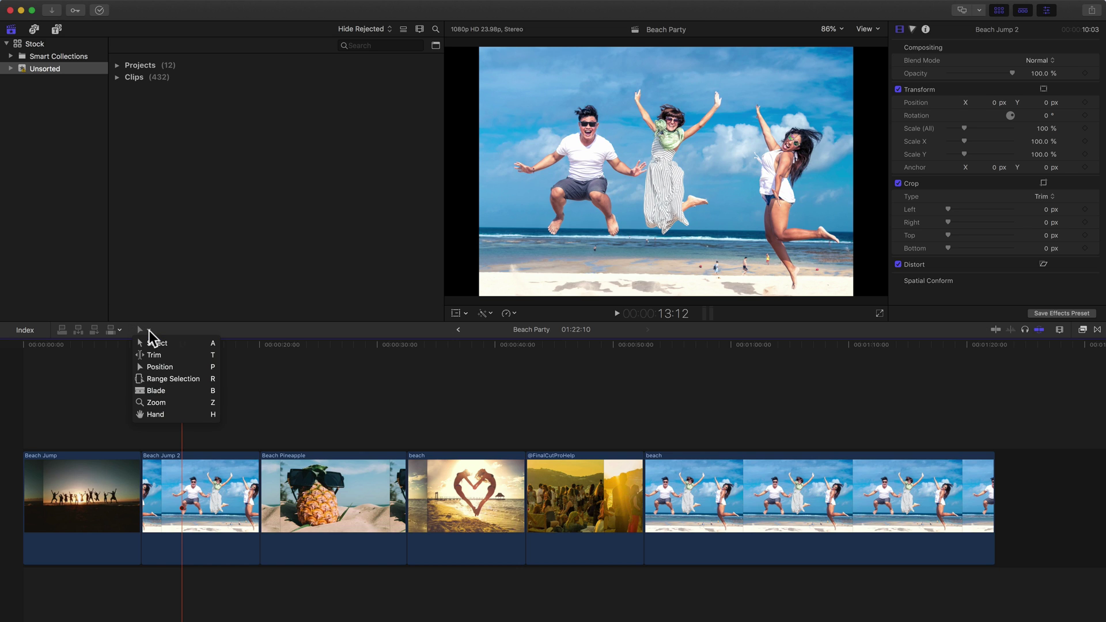
click(155, 347)
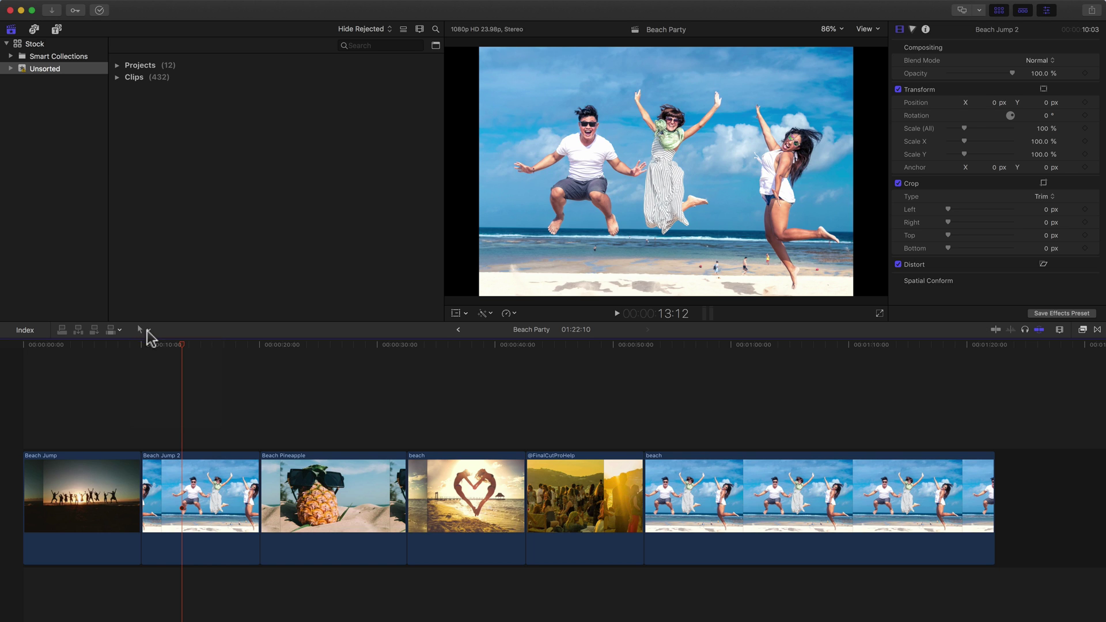
click(148, 330)
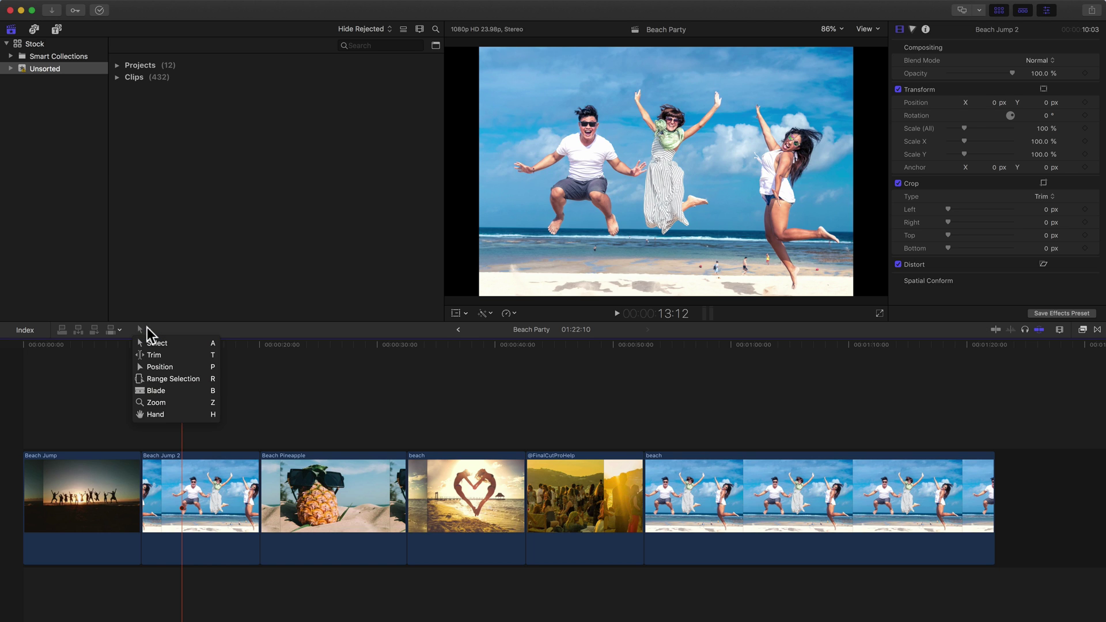
click(190, 368)
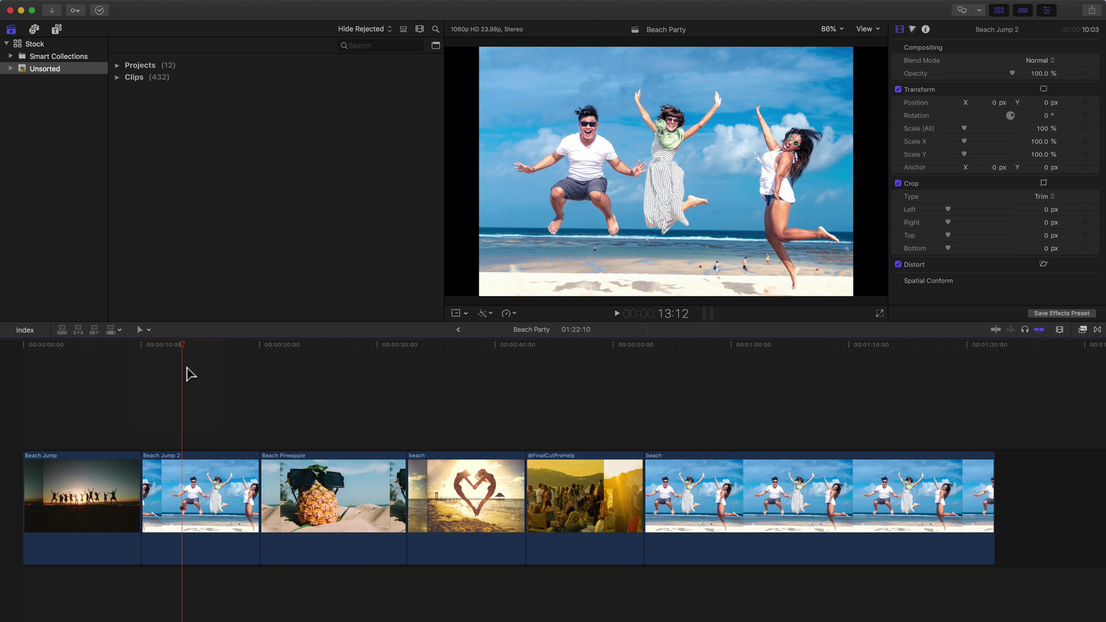
With the Select tool, move Beach Jump 2 after Beach Pineapple, then the heart and jumping beach clips after Pineapple
click(147, 330)
click(154, 343)
click(187, 506)
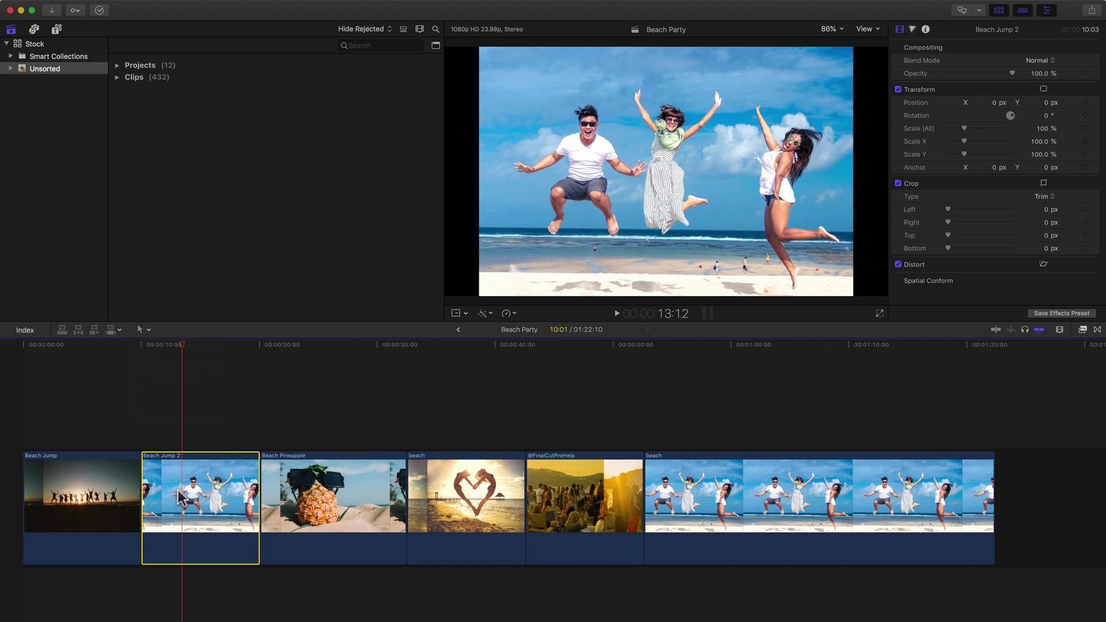
drag(224, 497, 345, 506)
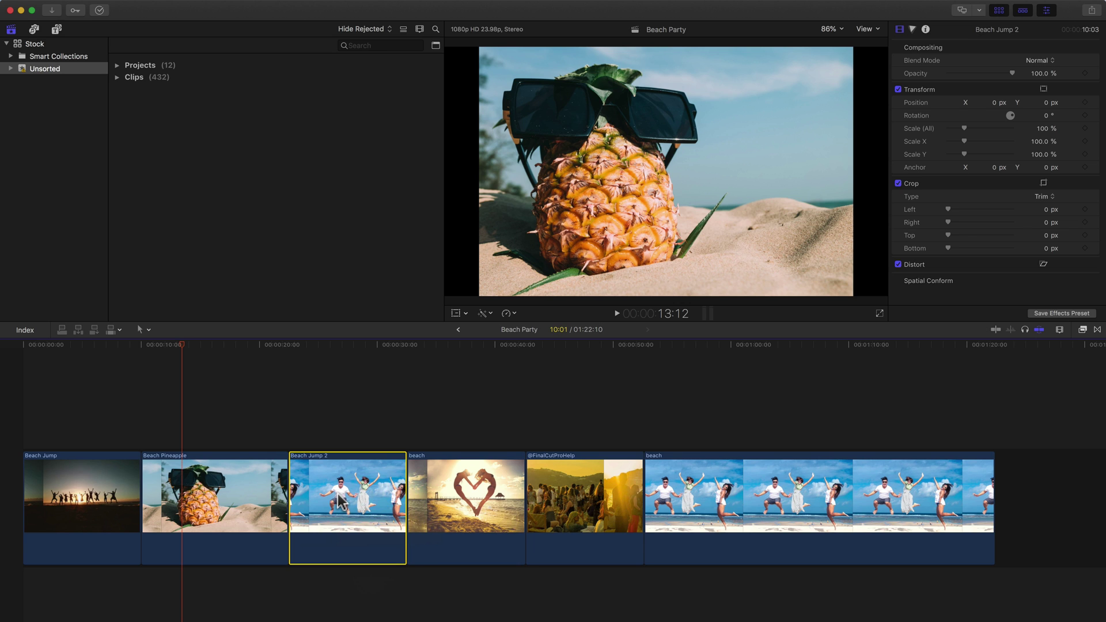
drag(457, 501, 319, 499)
drag(694, 513, 444, 516)
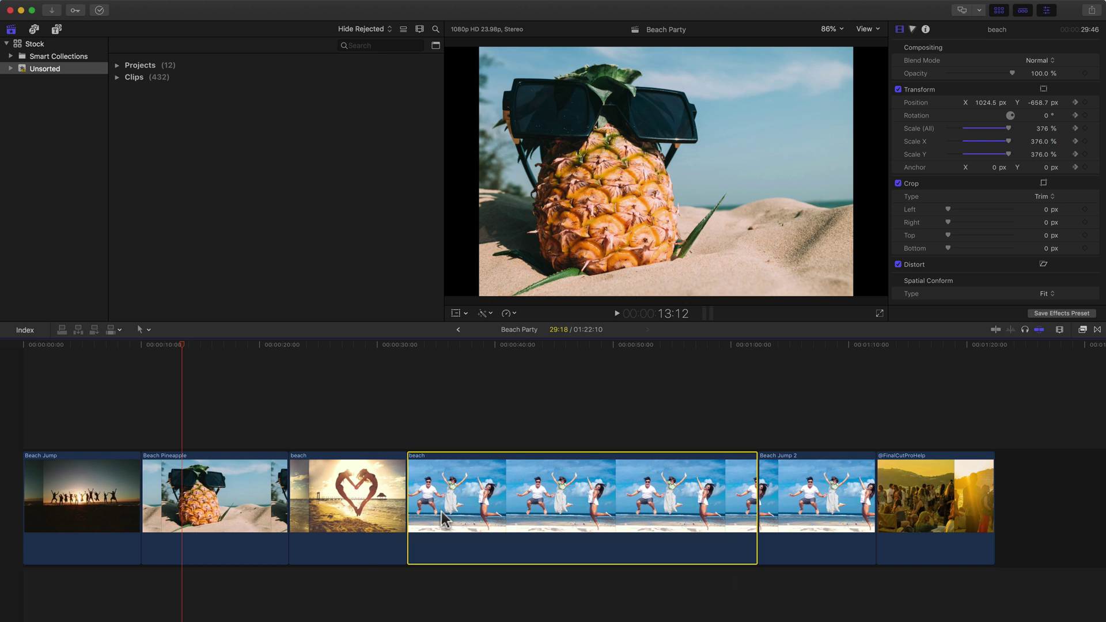
Zoom the timeline out twice with Command-minus, deselect the clip, and choose the Position tool
key(super+minus)
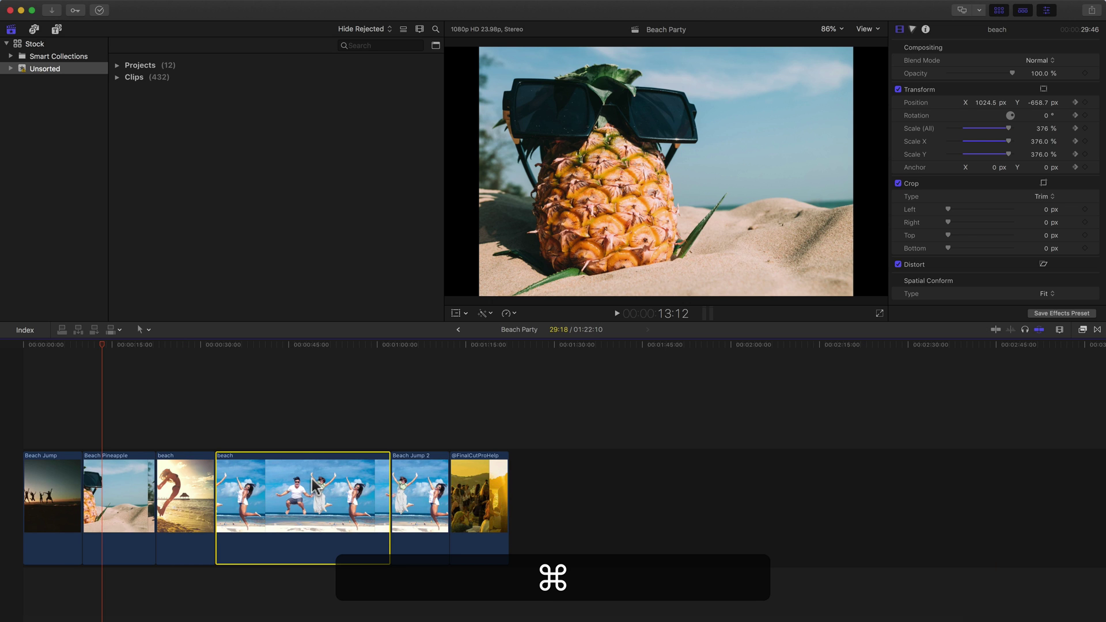
key(super+minus)
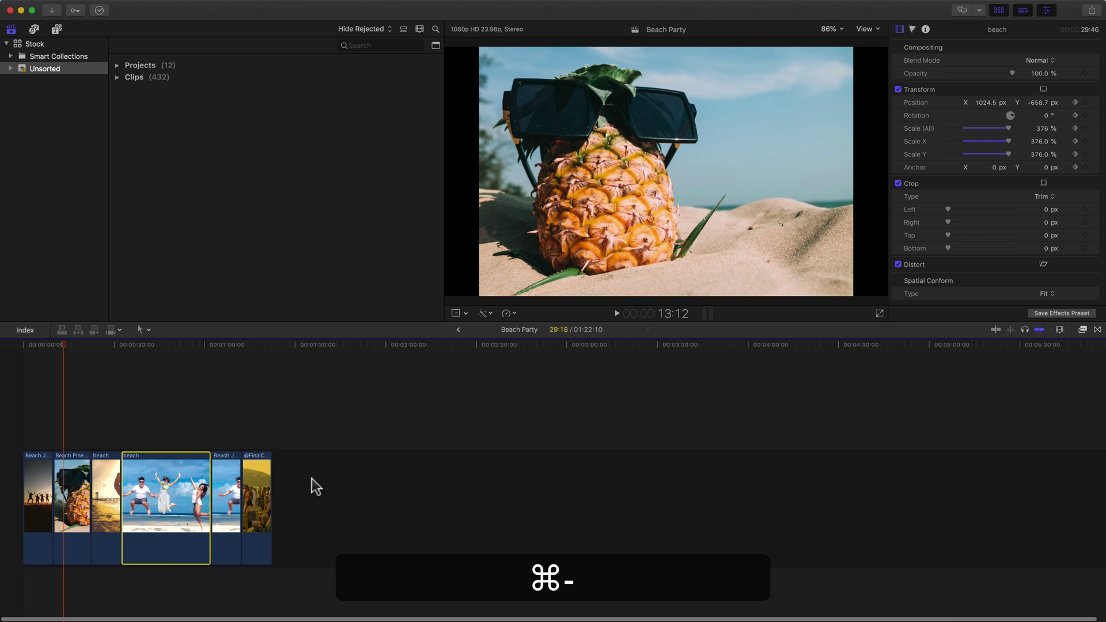
click(195, 436)
click(140, 330)
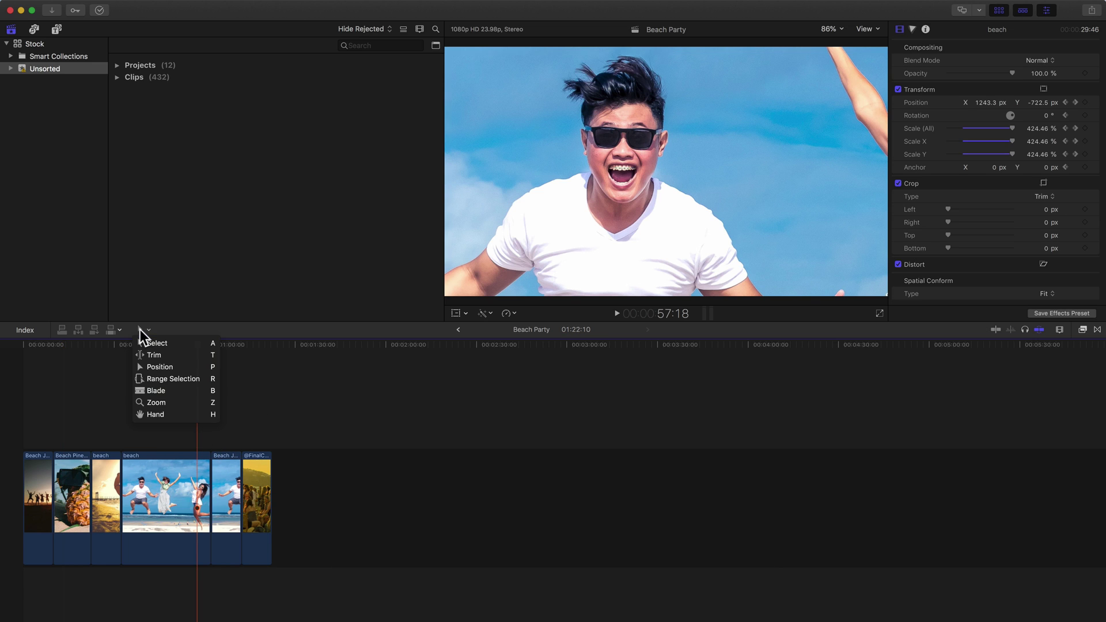
click(158, 367)
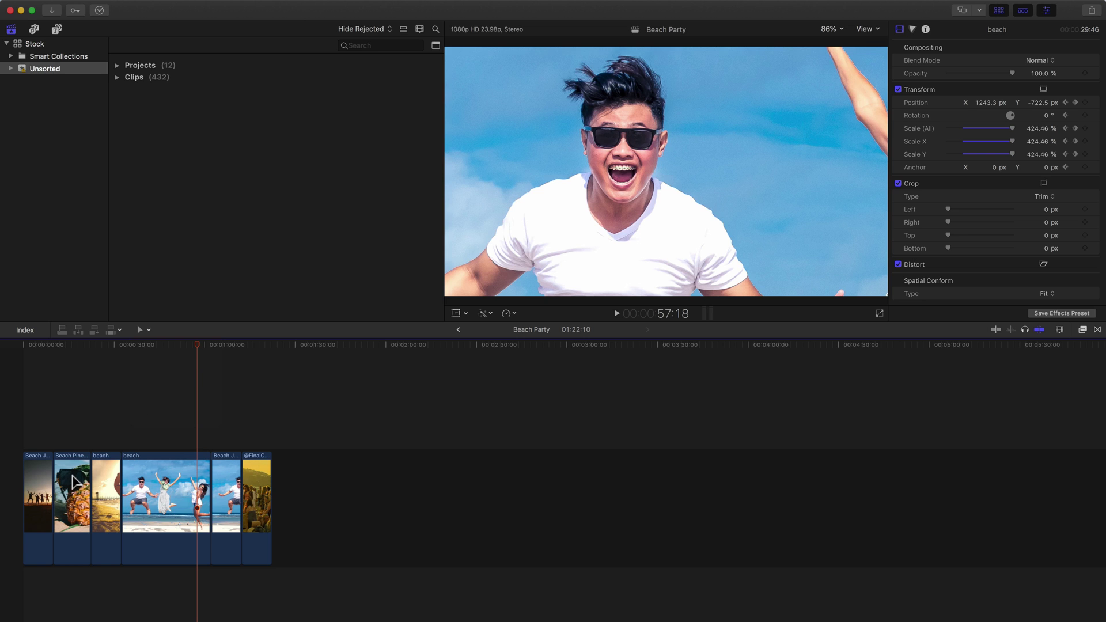
Drag Beach Pineapple far right, lift the jumping beach clip above the storyline, and pull Beach Jump 2 left
drag(73, 481, 509, 484)
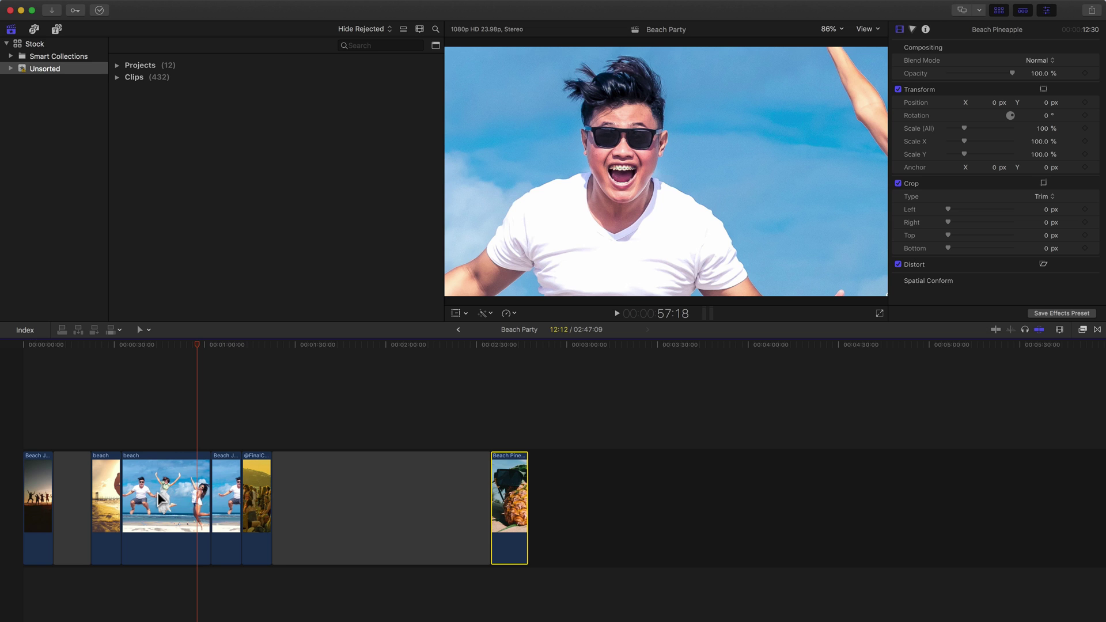
drag(160, 499, 270, 452)
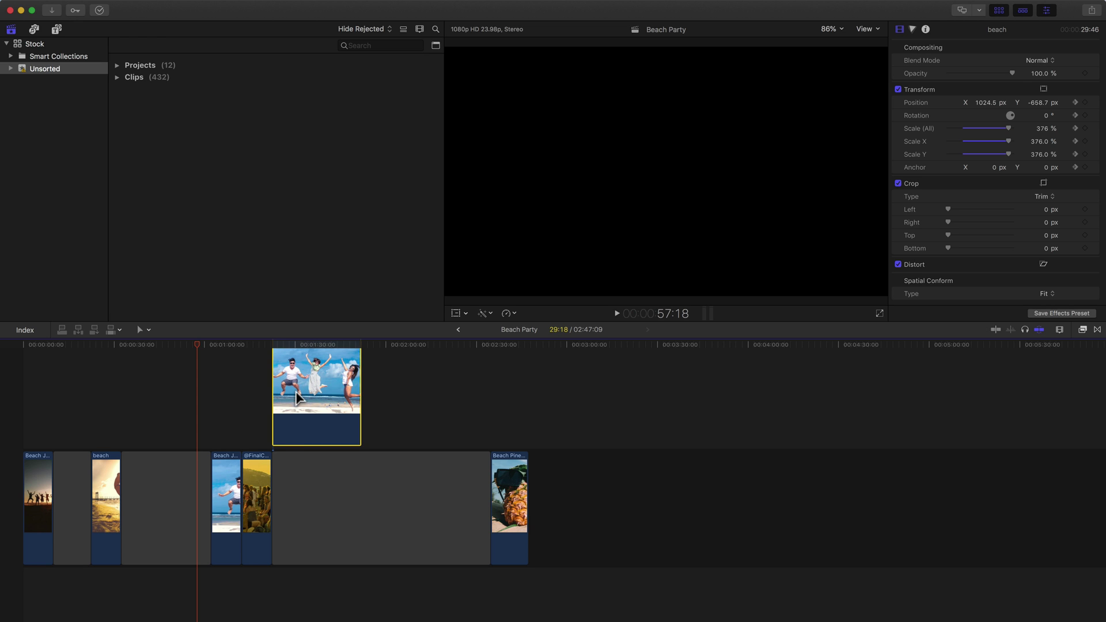
drag(235, 504, 170, 508)
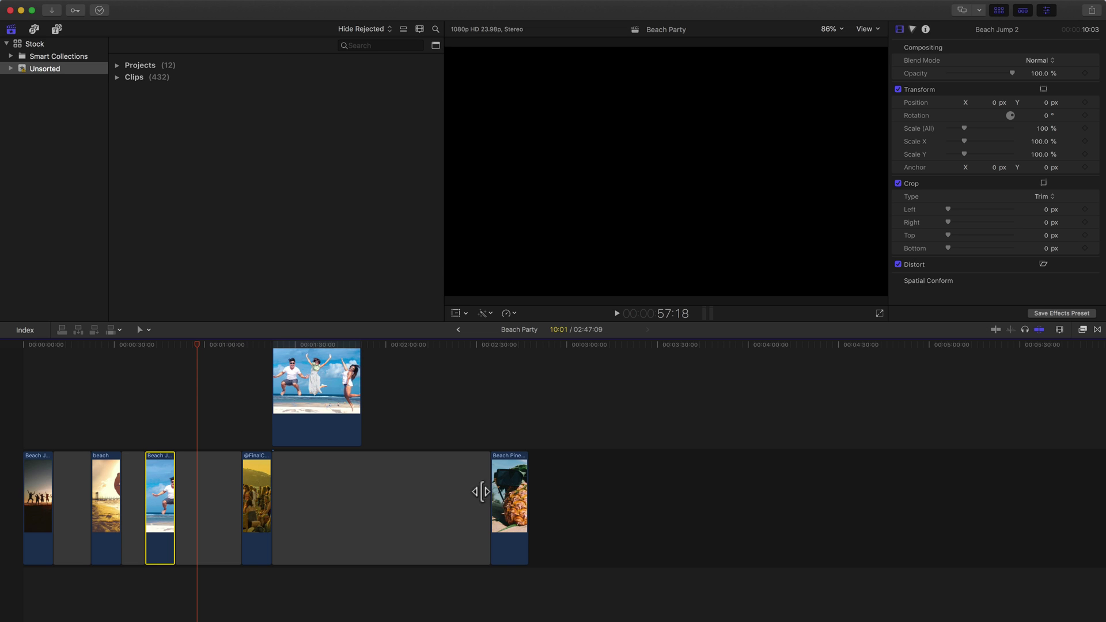
With the Select tool, move Beach Jump 2 and the crowd clip forward and reinsert the jumping beach clip
click(142, 331)
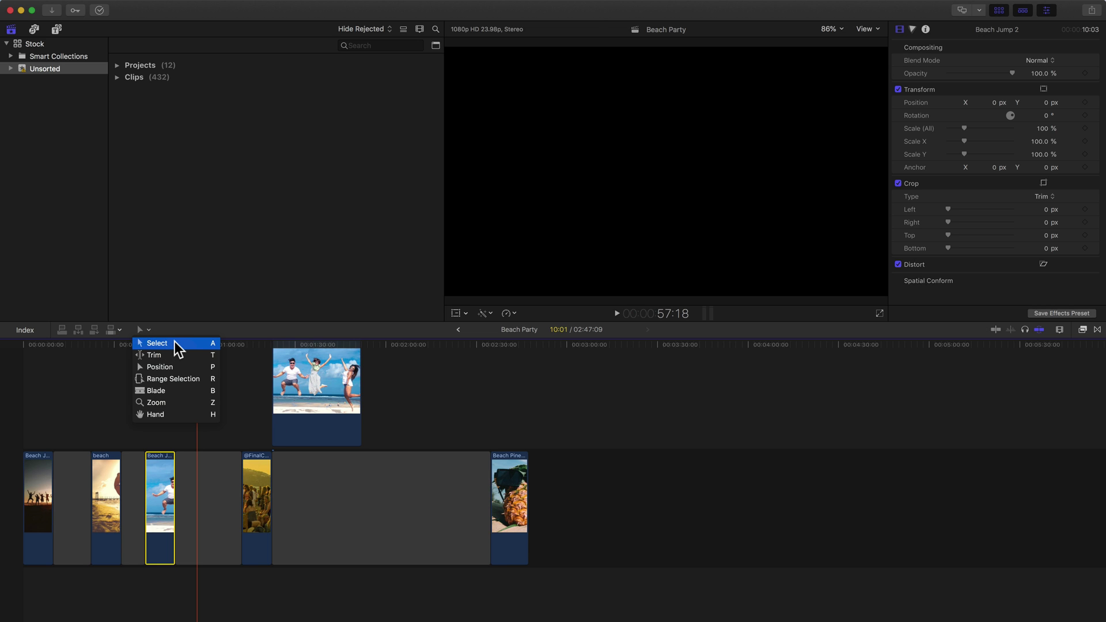
click(208, 344)
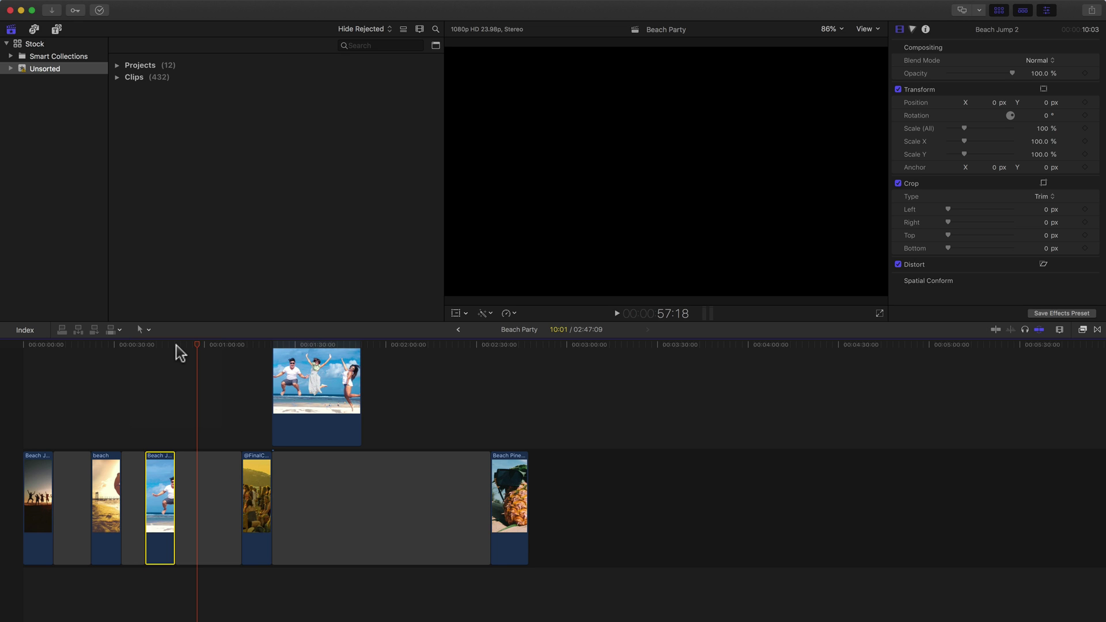
drag(161, 501, 97, 499)
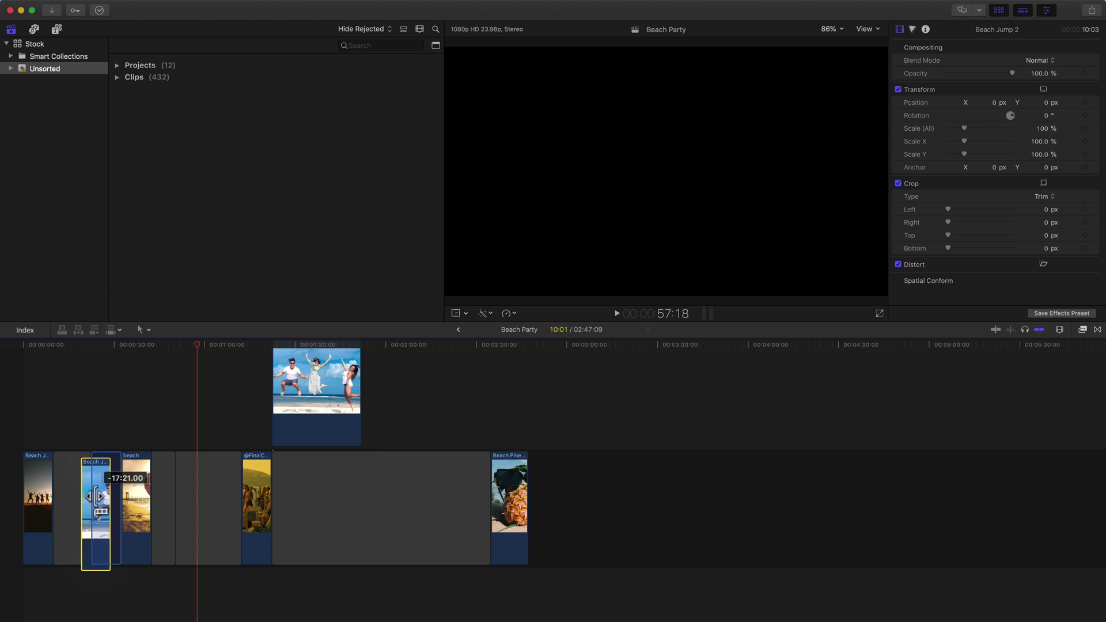
drag(254, 499, 53, 501)
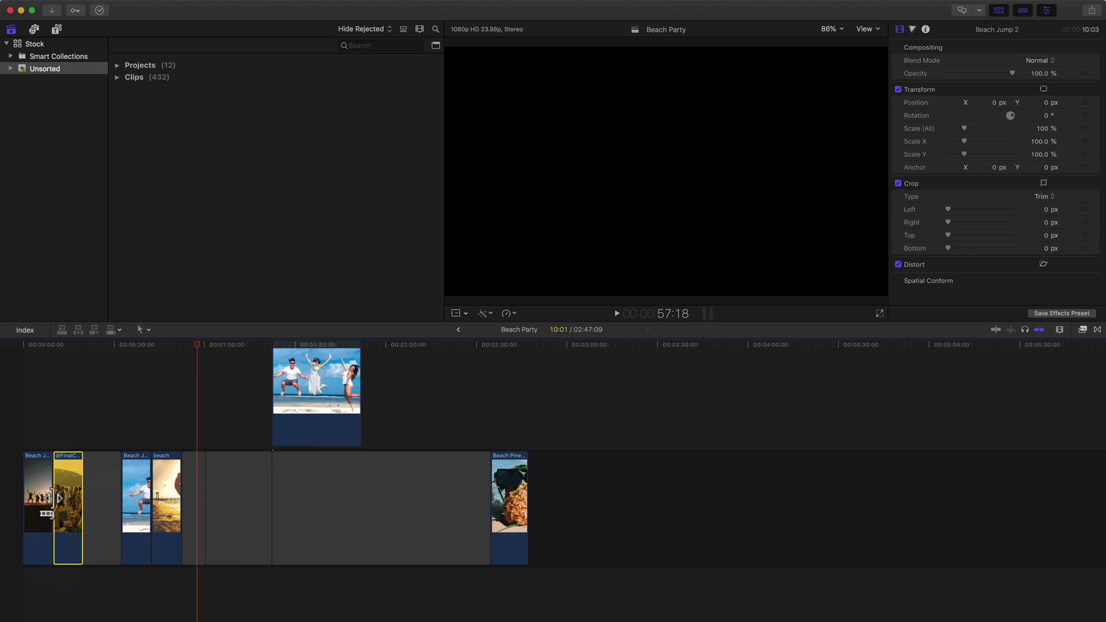
drag(309, 438, 88, 530)
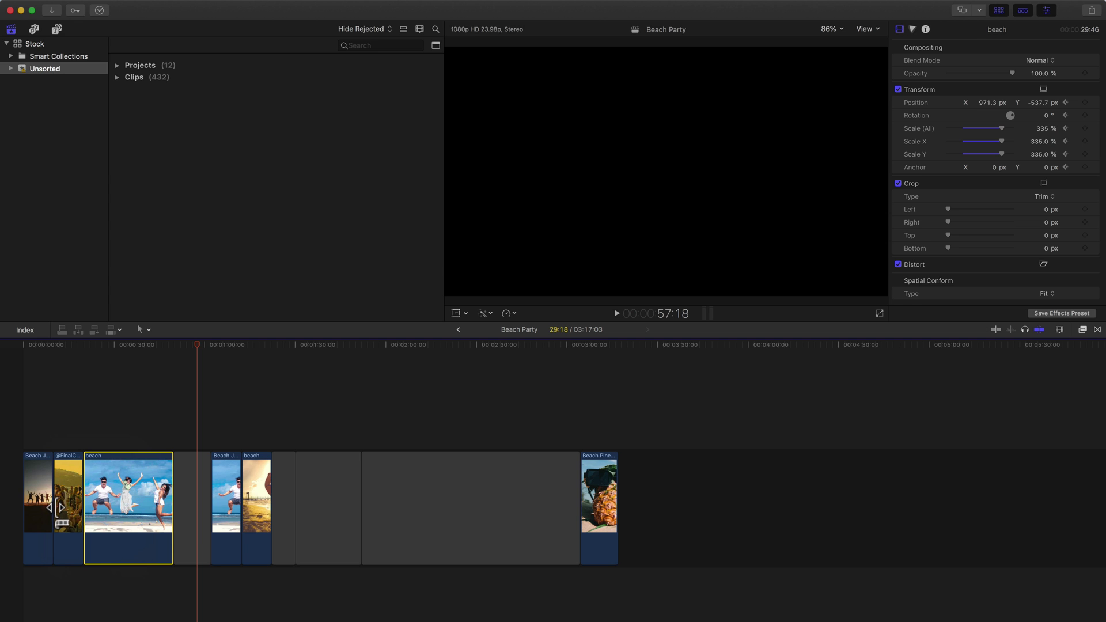
Delete all four gap clips from the storyline
click(193, 491)
key(BackSpace)
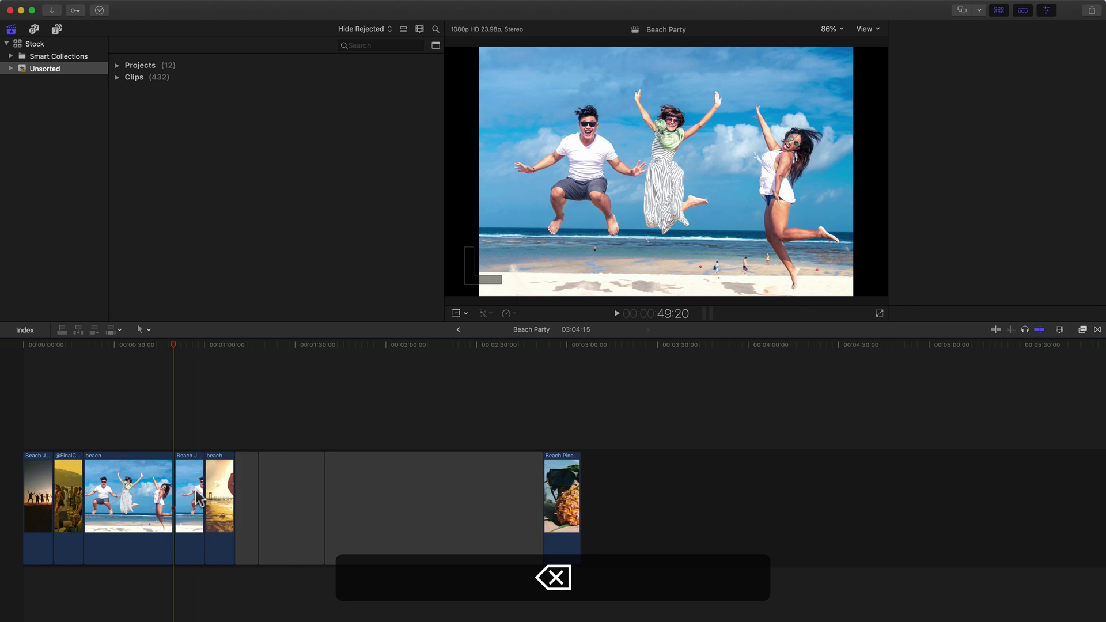
click(244, 490)
key(BackSpace)
click(247, 496)
key(BackSpace)
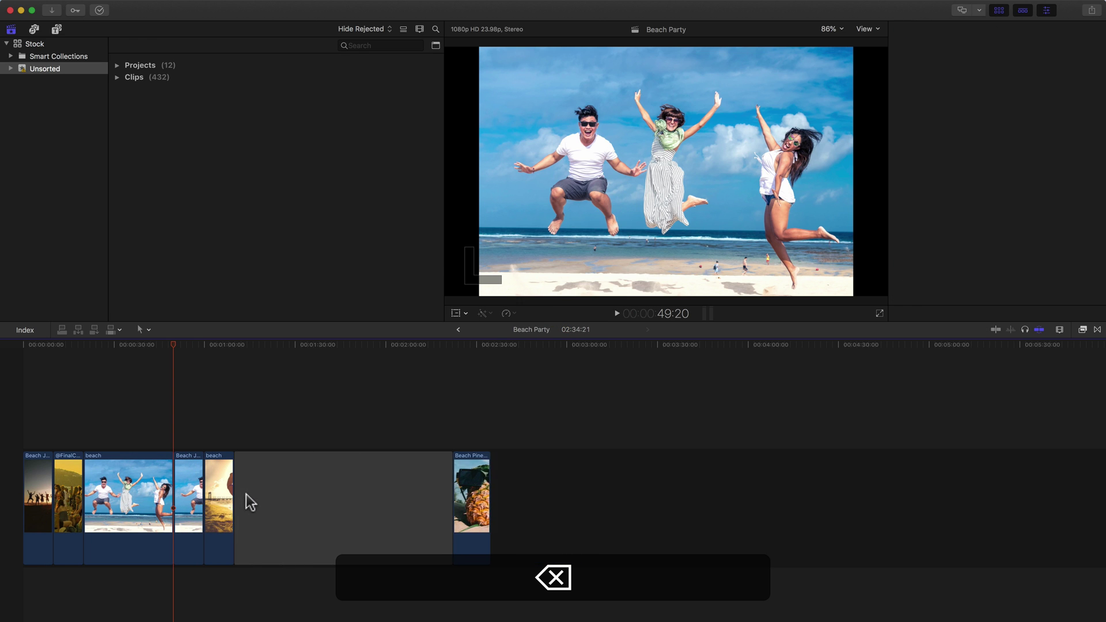
click(247, 500)
key(BackSpace)
key(BackSpace)
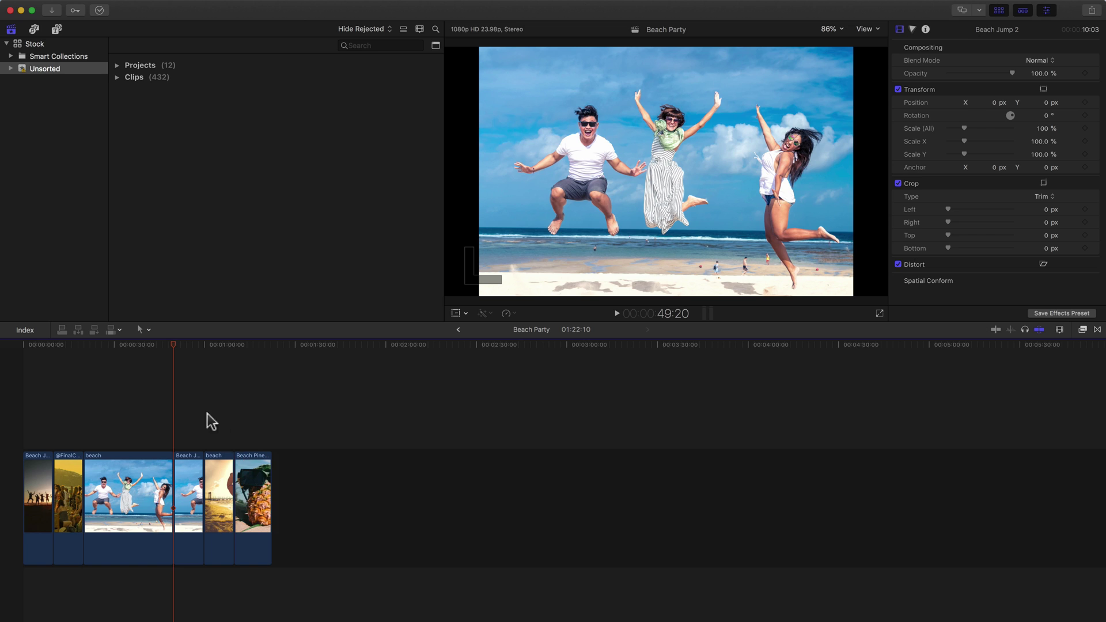
Using the Position tool (P), drag Beach Jump 2 past Beach Pineapple to the end, then return to Select (A)
click(144, 329)
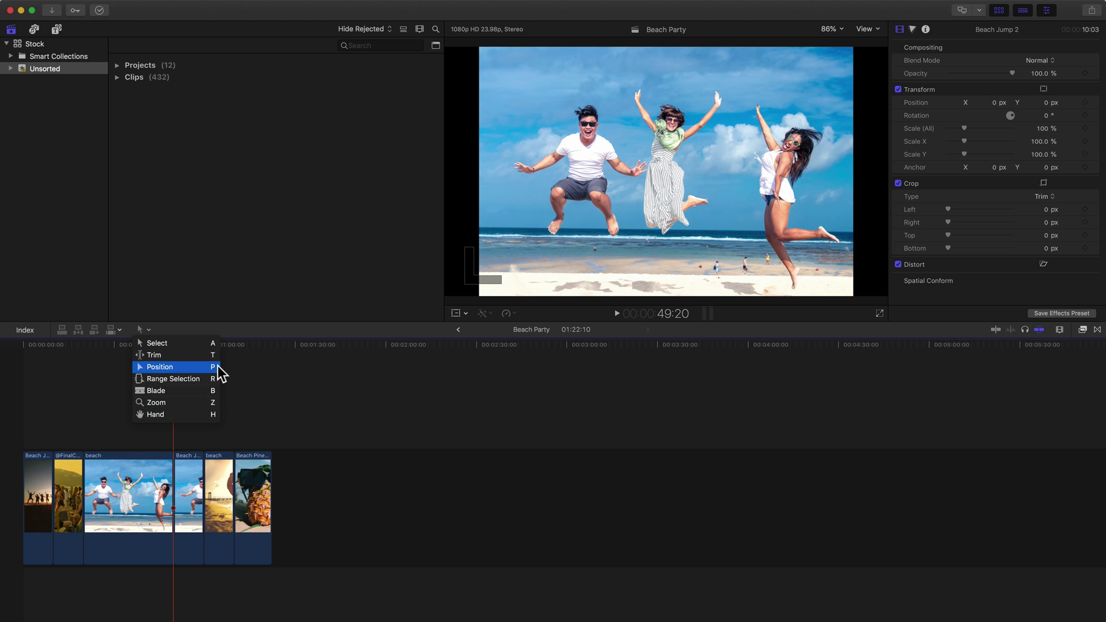
click(257, 390)
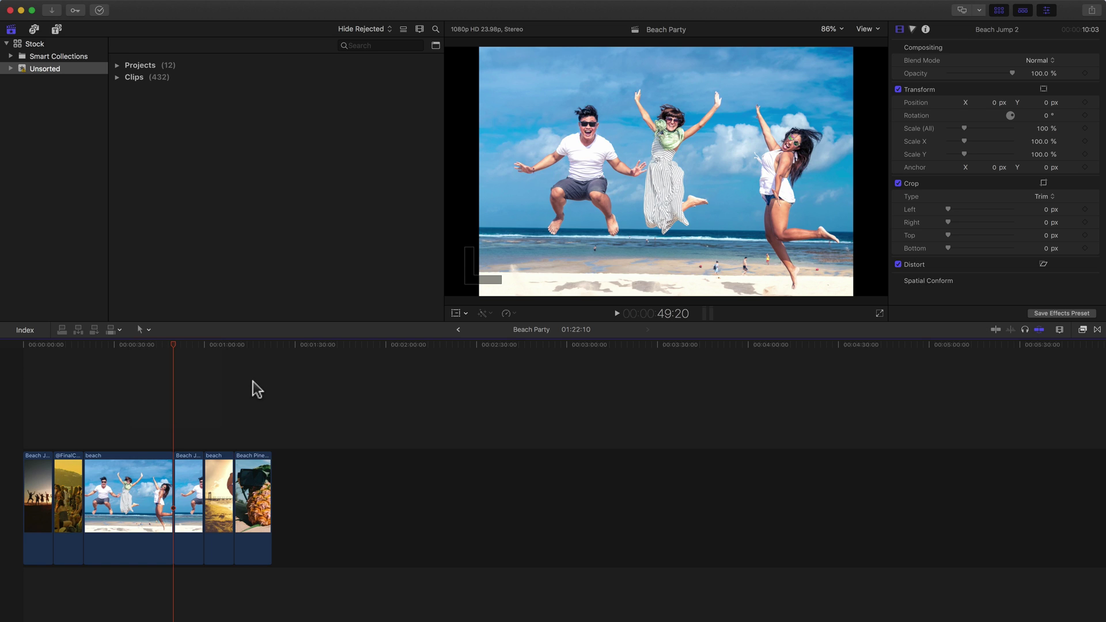
key(p)
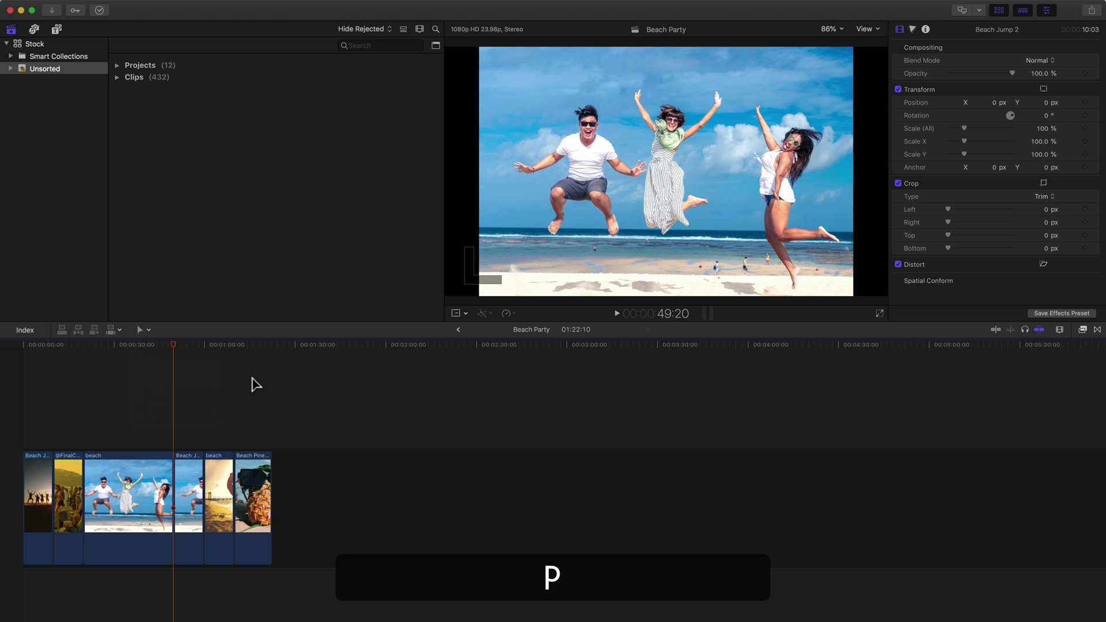
click(192, 495)
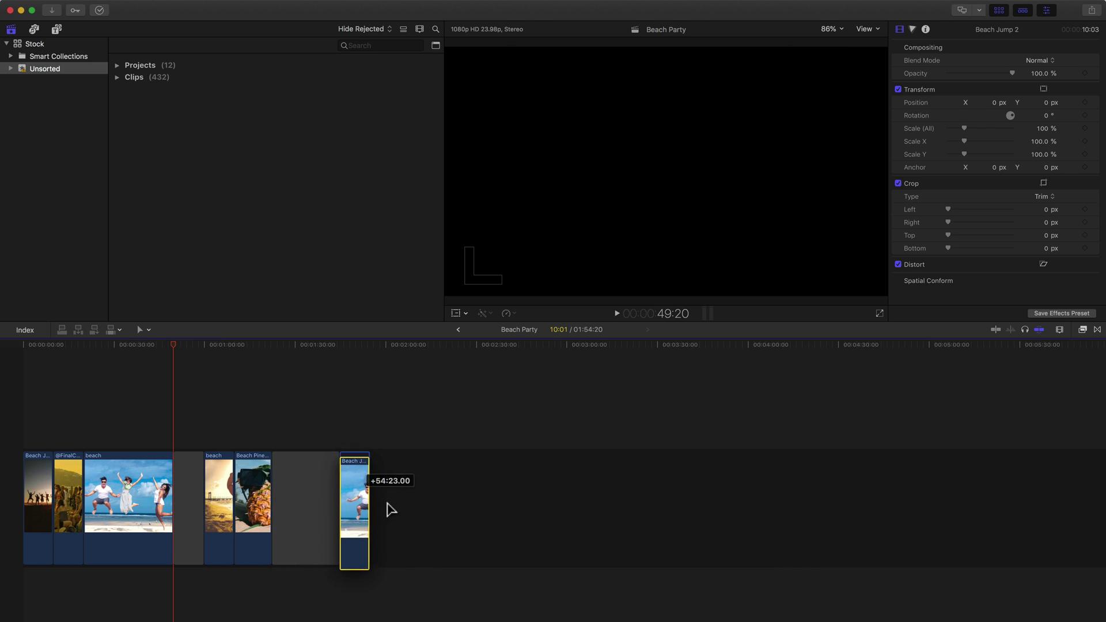
drag(387, 504, 405, 502)
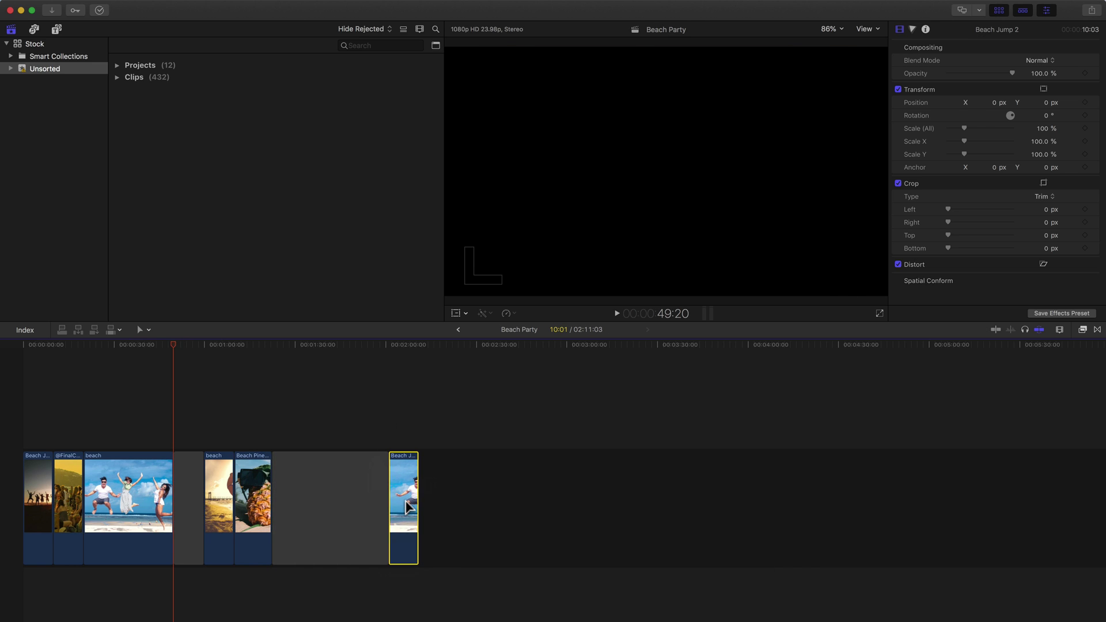
key(a)
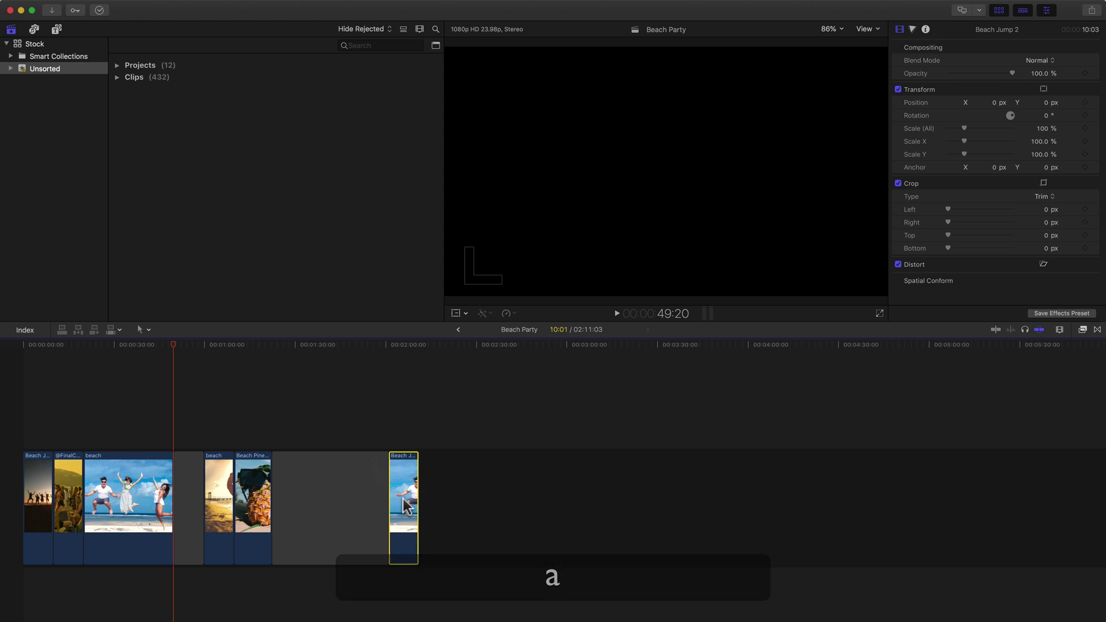
Move the jumping beach clip past the gap, then shift the heart beach clip to the timeline's end with Position
click(188, 509)
drag(128, 501, 218, 510)
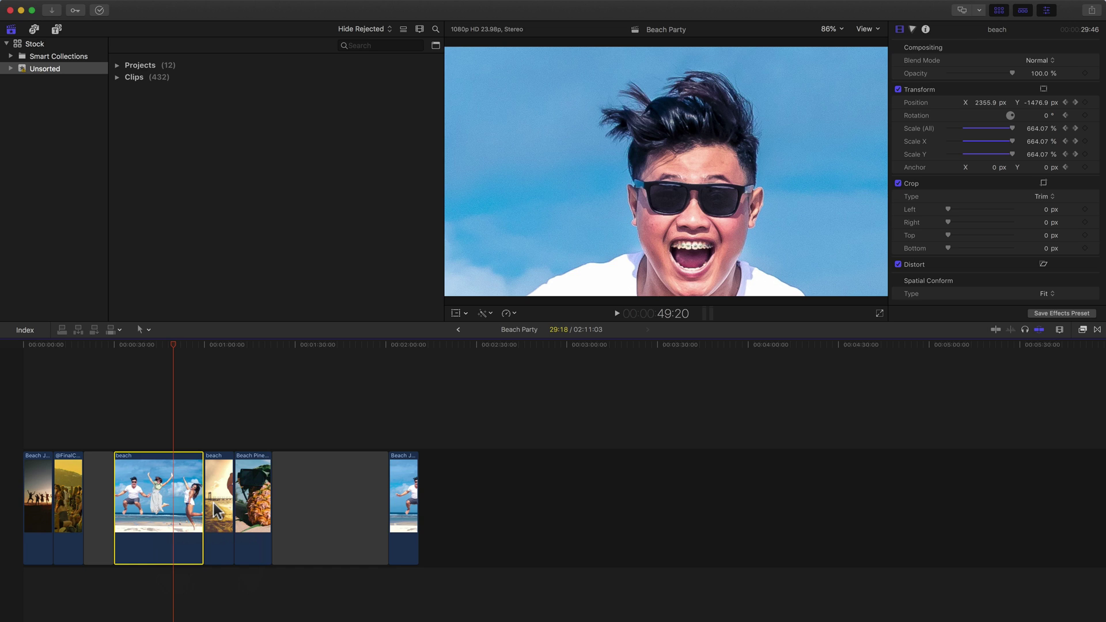
key(p)
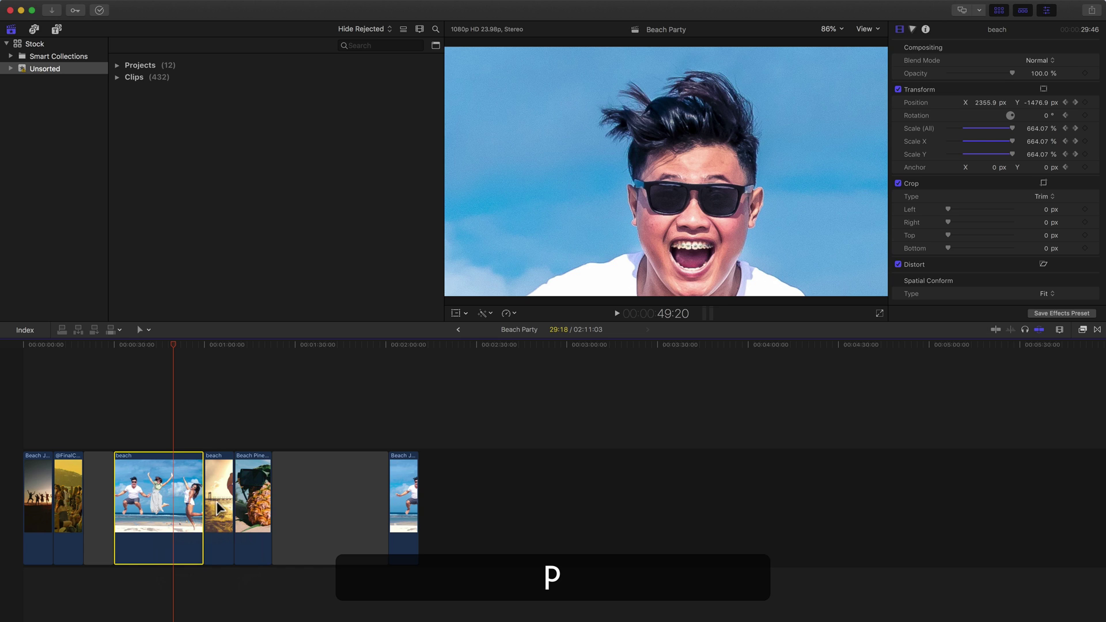
drag(214, 507, 502, 512)
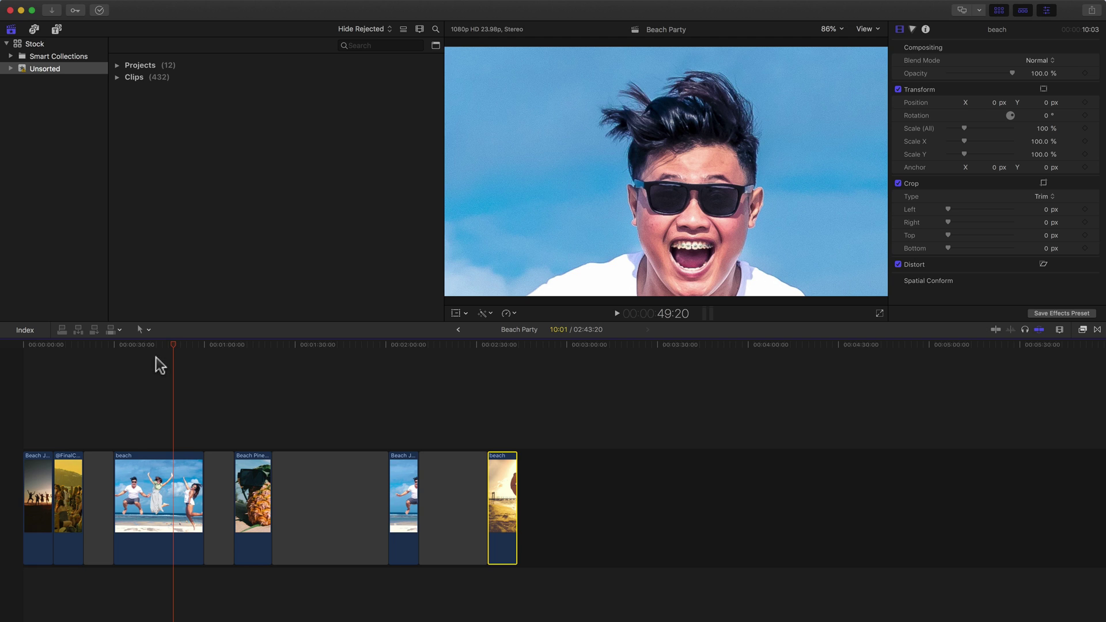
With the Position tool, move the jumping beach clip after the last clip, leaving a gap
key(p)
click(159, 504)
drag(144, 490, 658, 490)
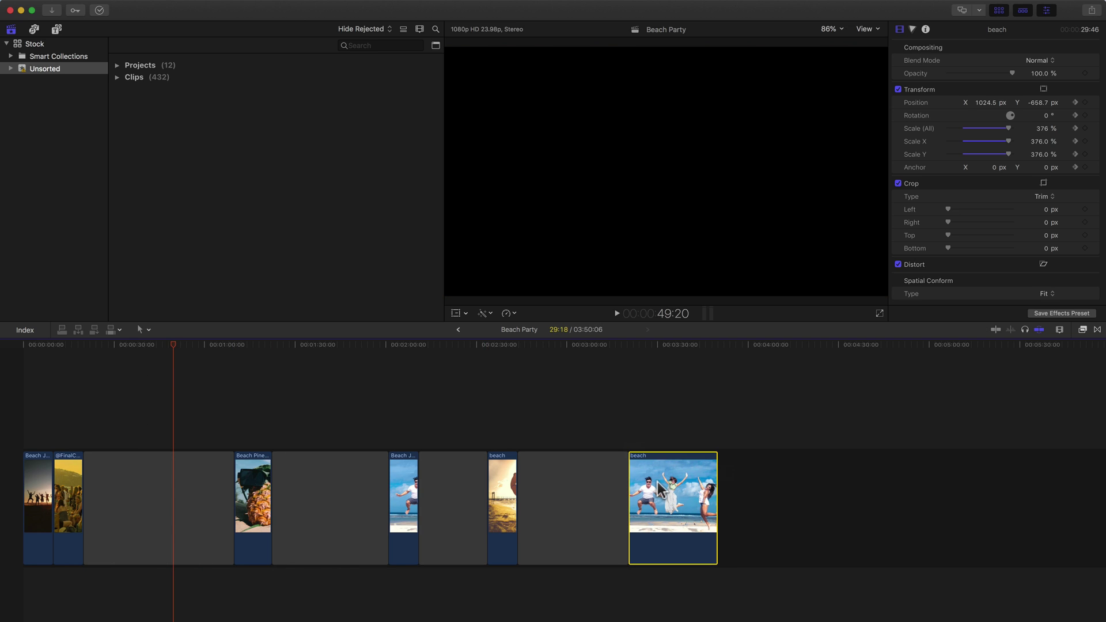